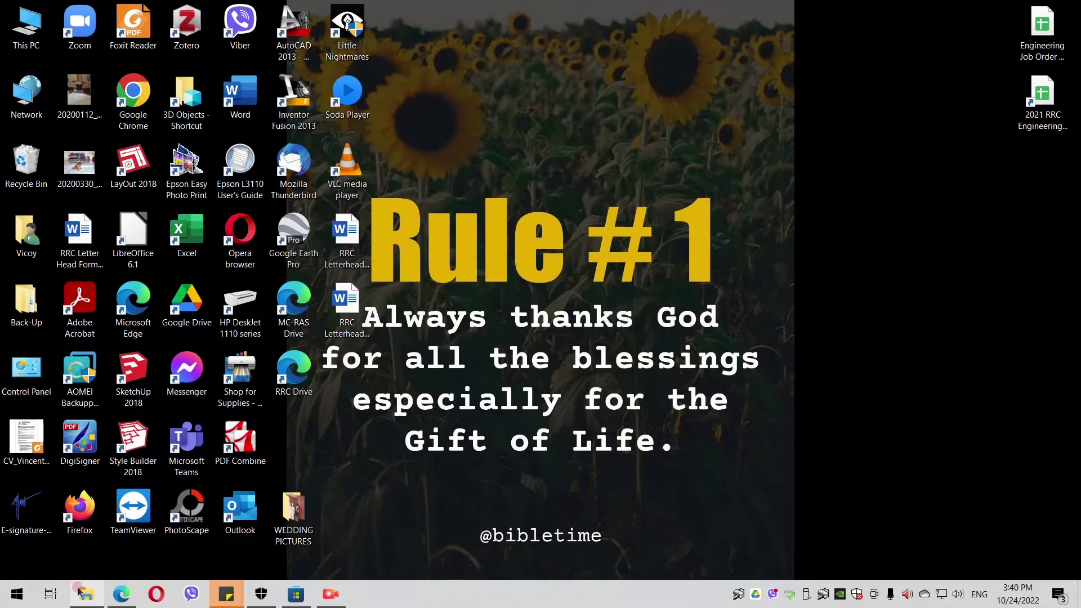
Open the Epson L380_L383_L385_L485 folder in Downloads
{"action": "left_click", "coordinate": [84, 592]}
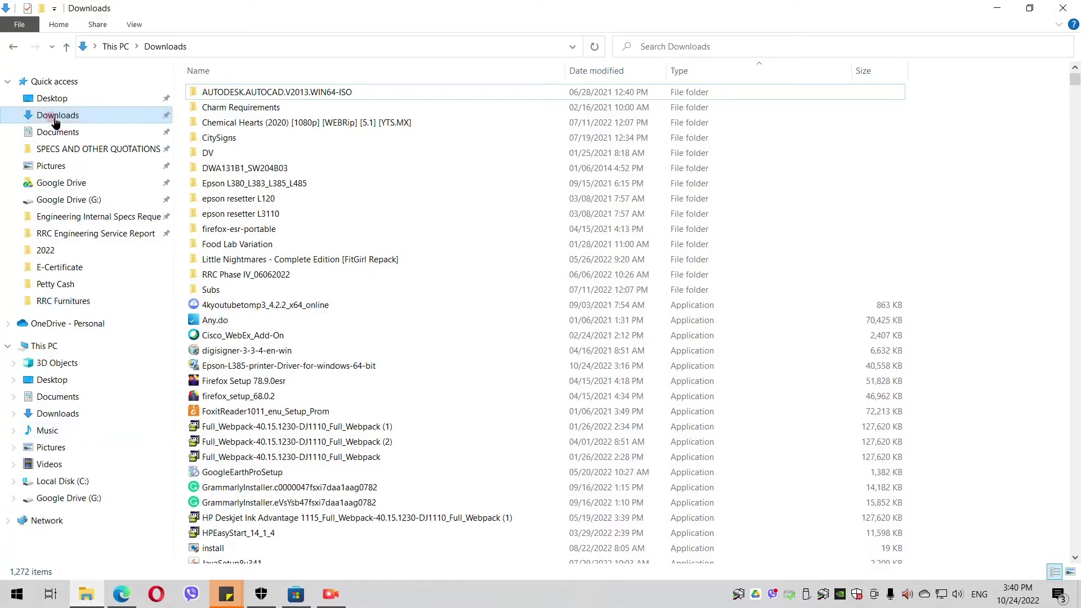
{"action": "left_click", "coordinate": [49, 118]}
{"action": "left_click", "coordinate": [262, 185]}
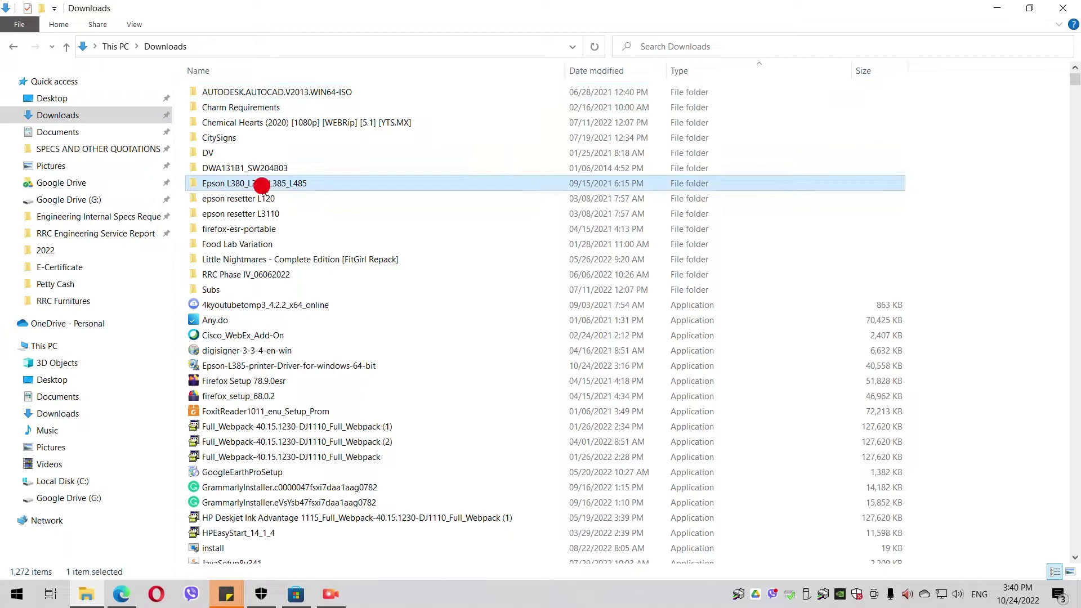
{"action": "double_click", "coordinate": [262, 185]}
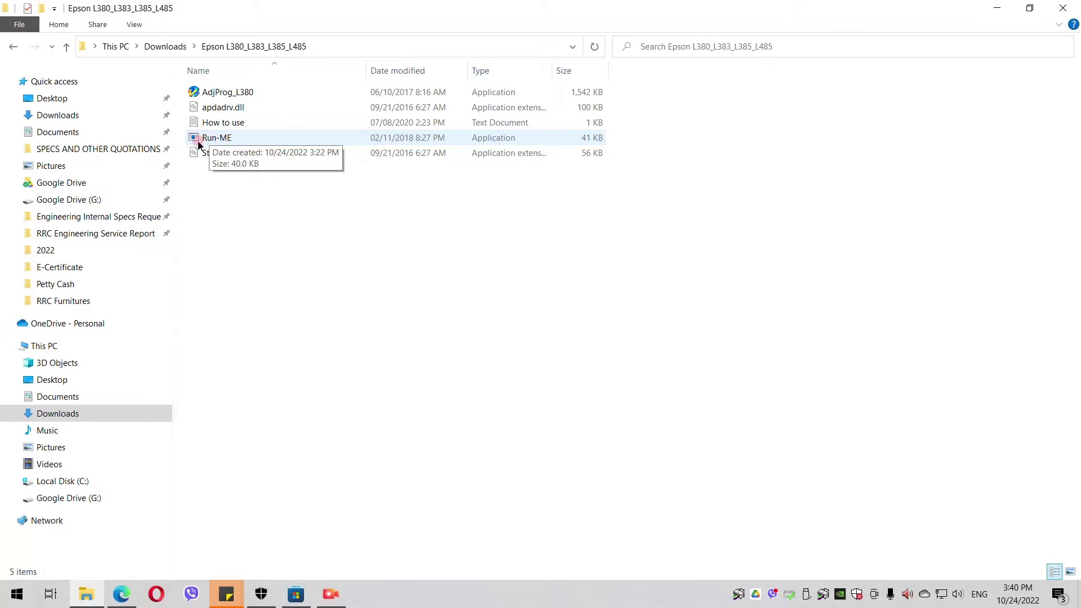
Run the Run-ME application and dismiss its unregistered version notice to start the Epson Adjustment Program
{"action": "left_click", "coordinate": [235, 140]}
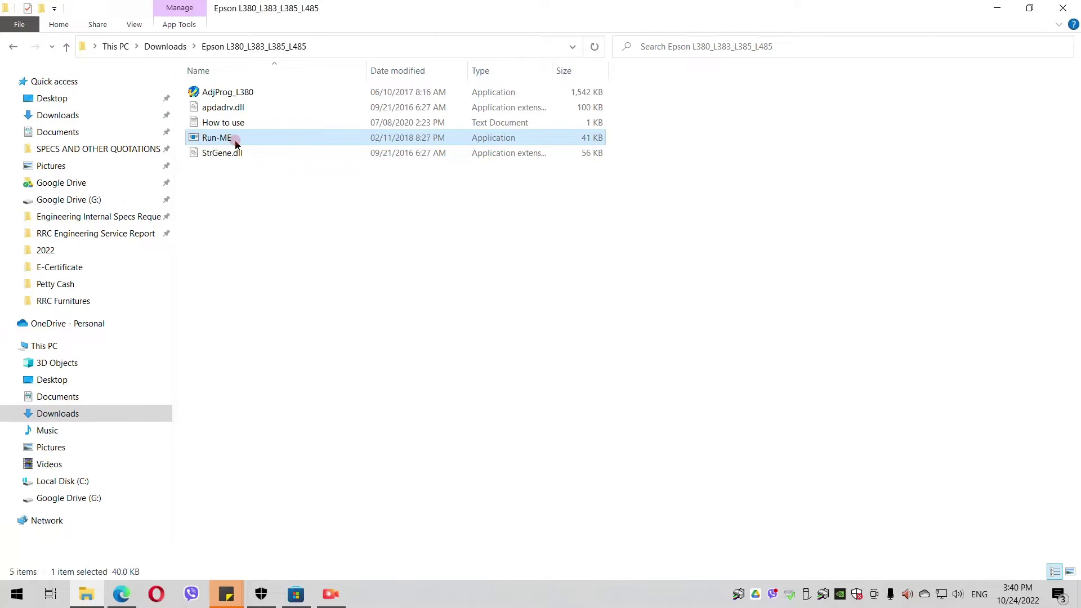
{"action": "double_click", "coordinate": [235, 141]}
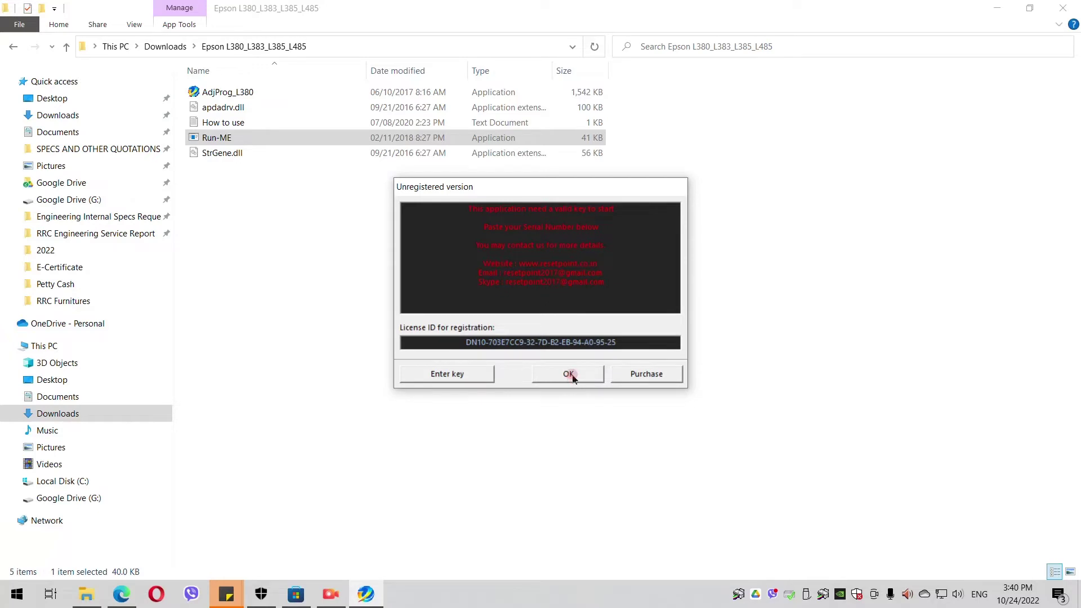
{"action": "left_click", "coordinate": [554, 376]}
{"action": "left_click", "coordinate": [572, 377]}
{"action": "left_click", "coordinate": [572, 378]}
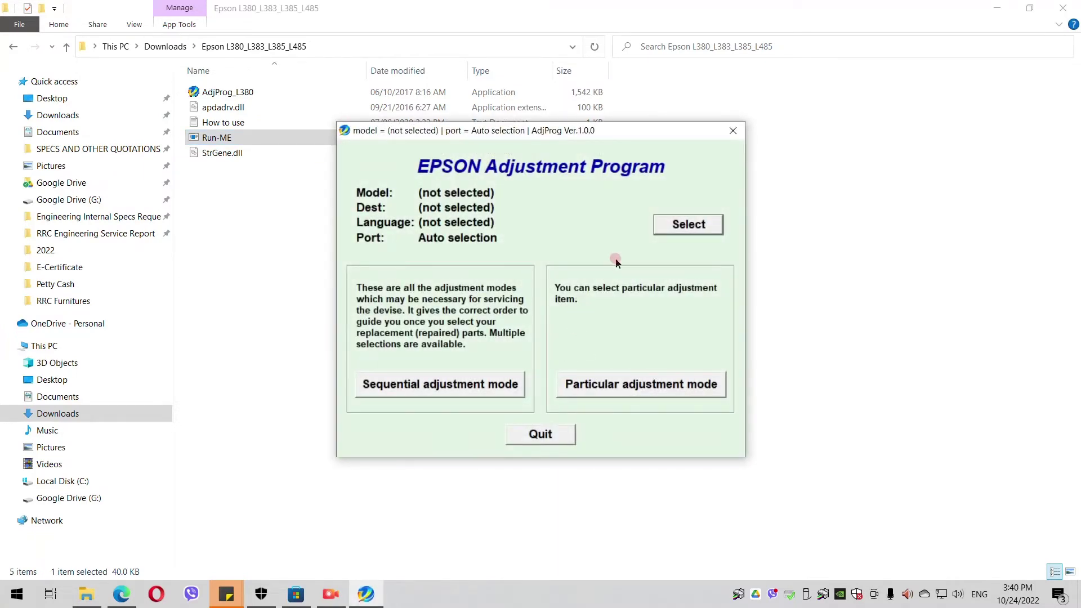
Set the printer model to L385 and the port to USB003 (L385 Series)
{"action": "left_click", "coordinate": [694, 228]}
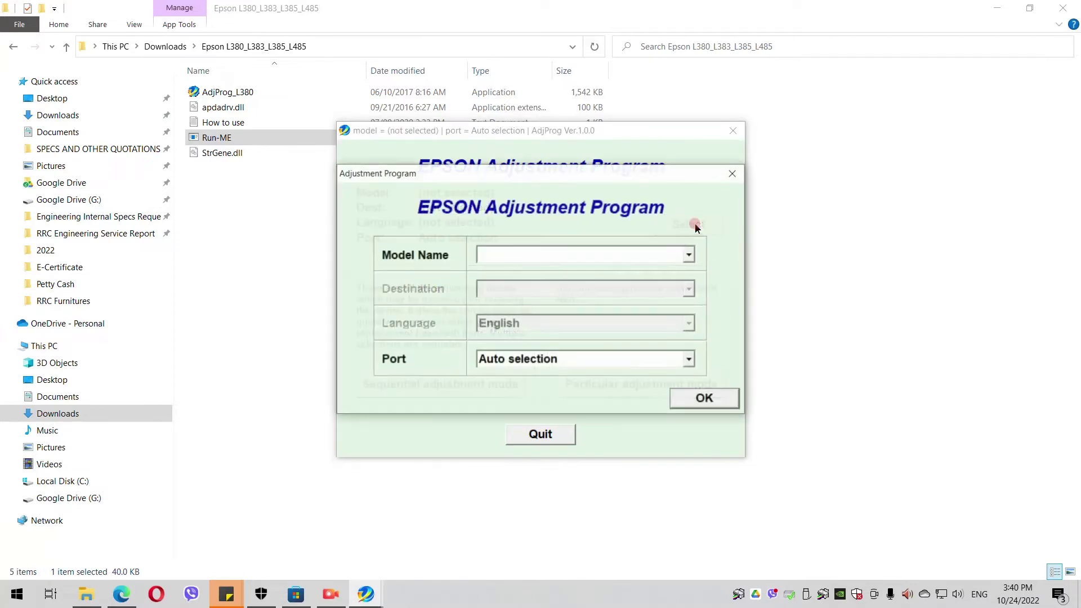
{"action": "left_click", "coordinate": [657, 255]}
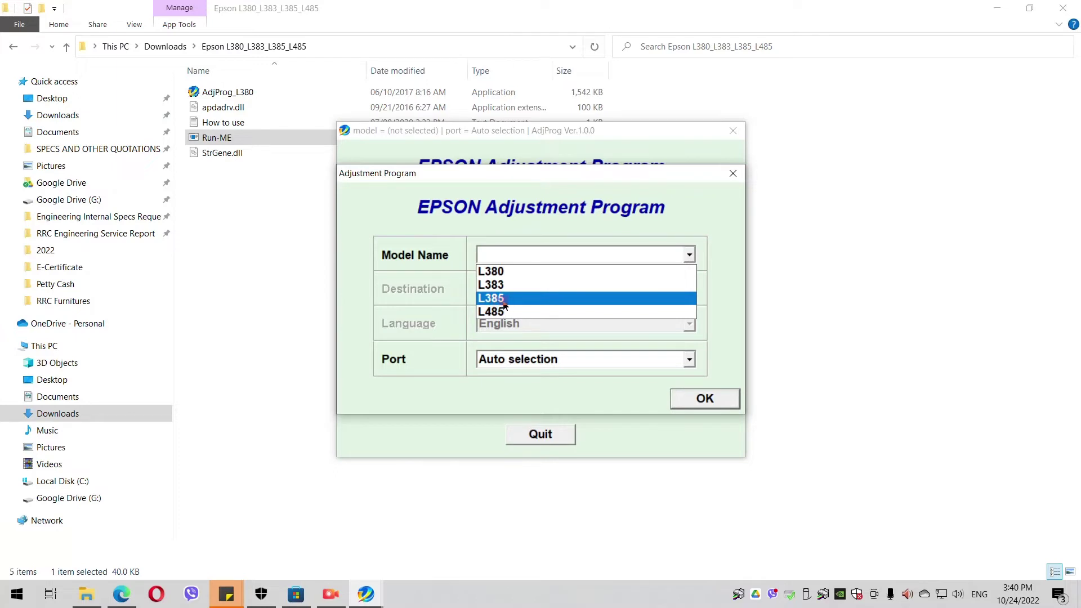
{"action": "left_click", "coordinate": [510, 299]}
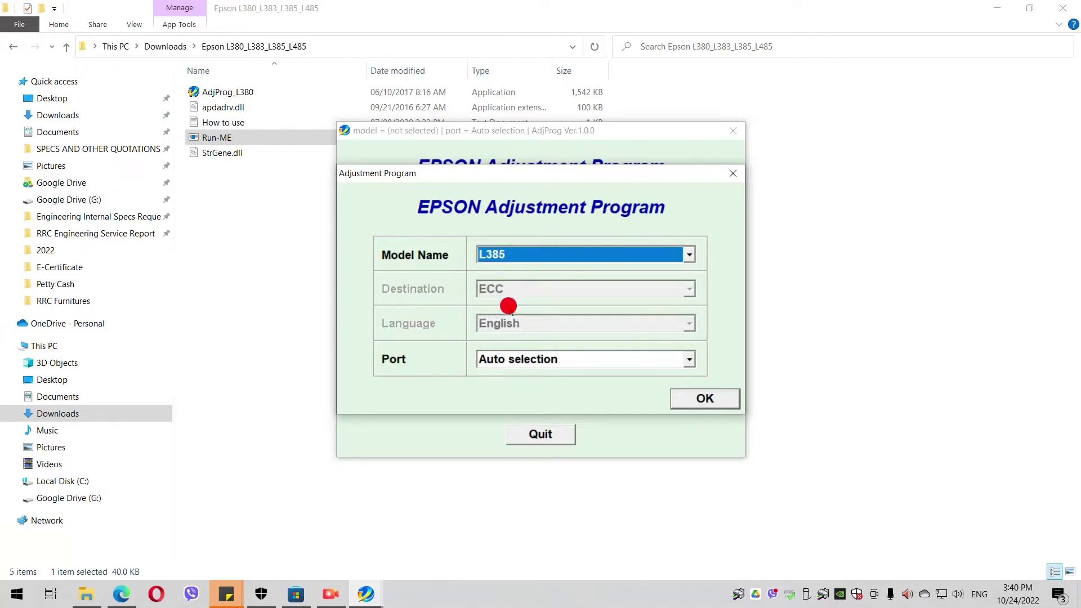
{"action": "left_click", "coordinate": [505, 360]}
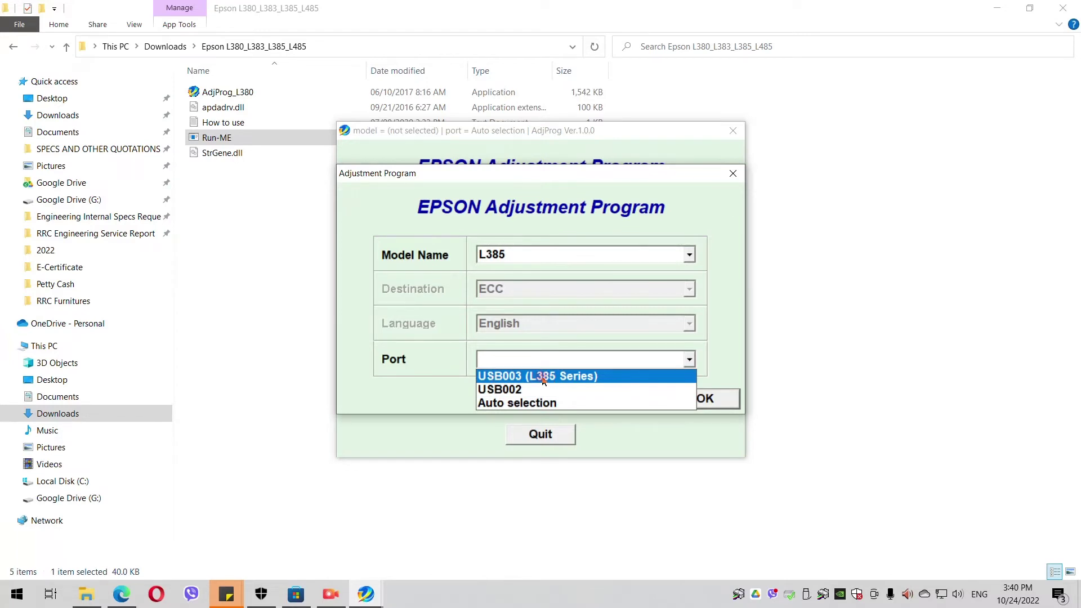
{"action": "left_click", "coordinate": [544, 378]}
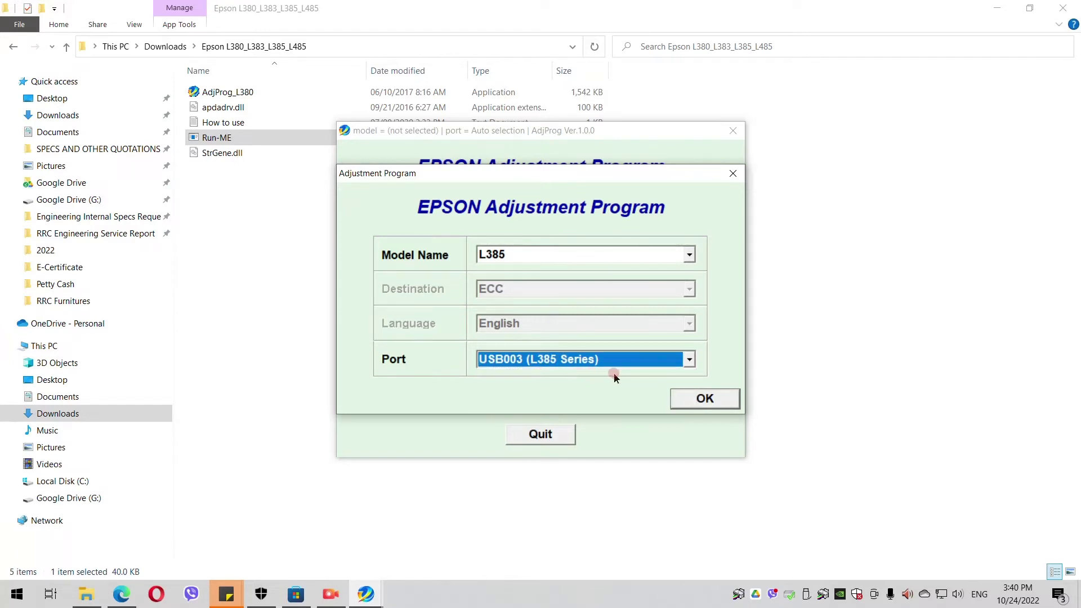
{"action": "left_click", "coordinate": [693, 398]}
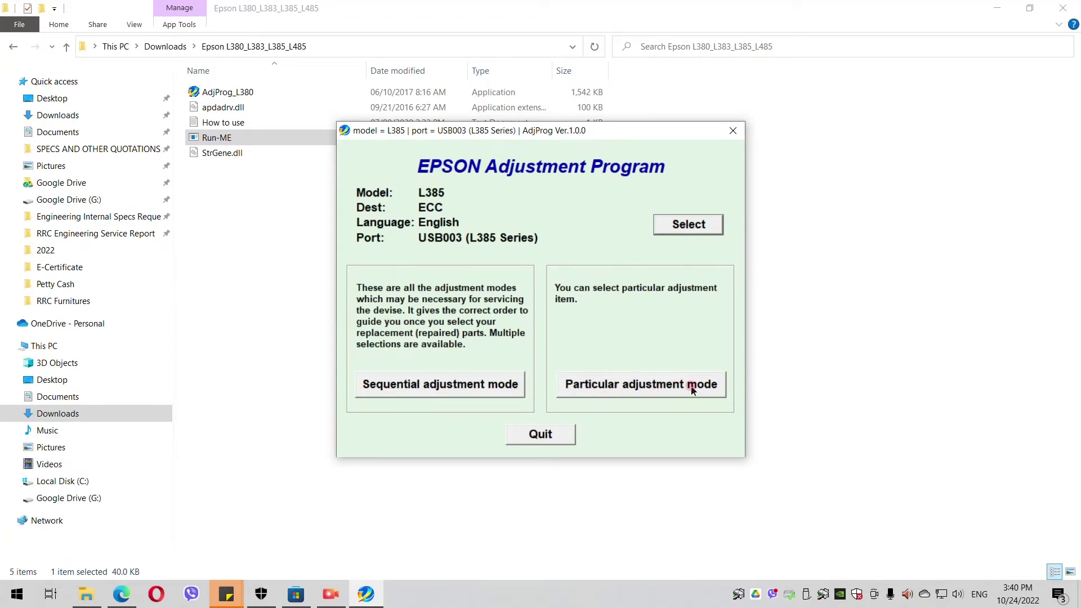
Enter particular adjustment mode and open the Waste ink pad counter maintenance item
{"action": "left_click", "coordinate": [637, 387]}
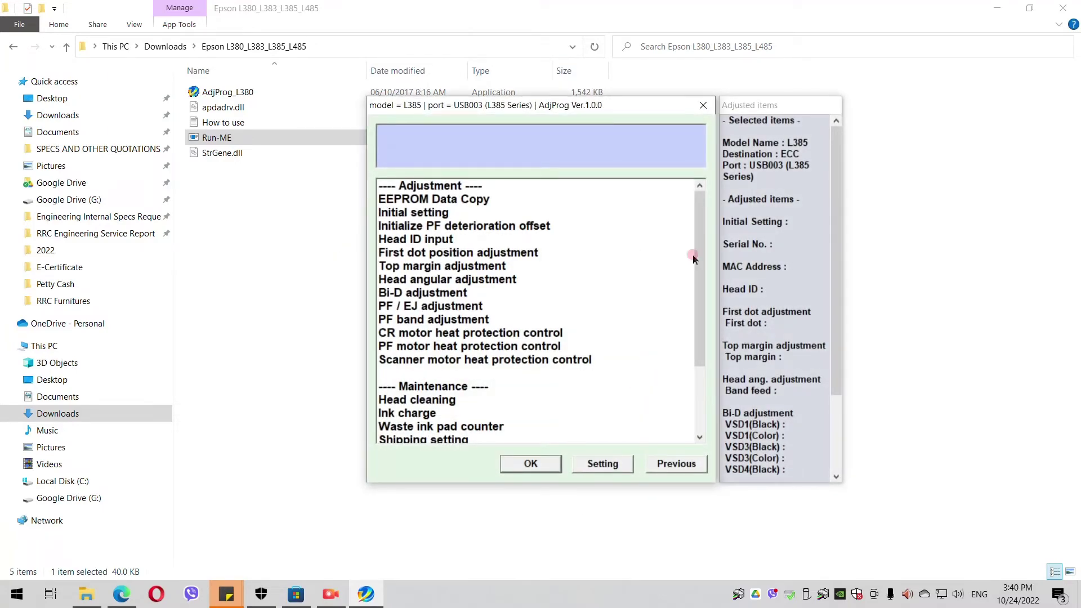
{"action": "left_click_drag", "start_coordinate": [693, 258], "coordinate": [460, 333]}
{"action": "left_click", "coordinate": [456, 333]}
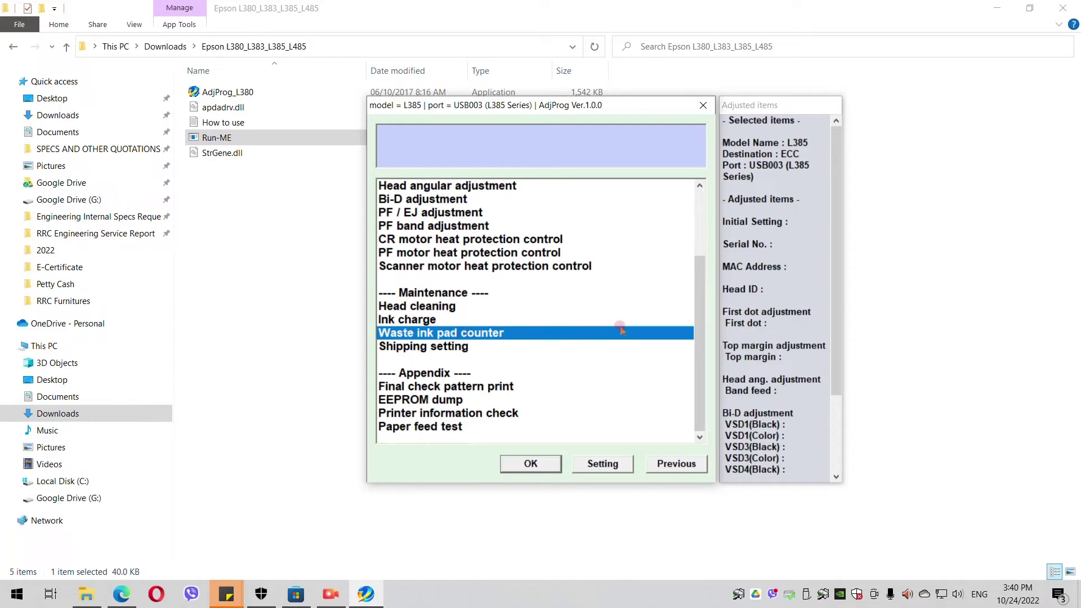
{"action": "left_click", "coordinate": [654, 328]}
{"action": "left_click", "coordinate": [528, 447]}
{"action": "left_click", "coordinate": [530, 464]}
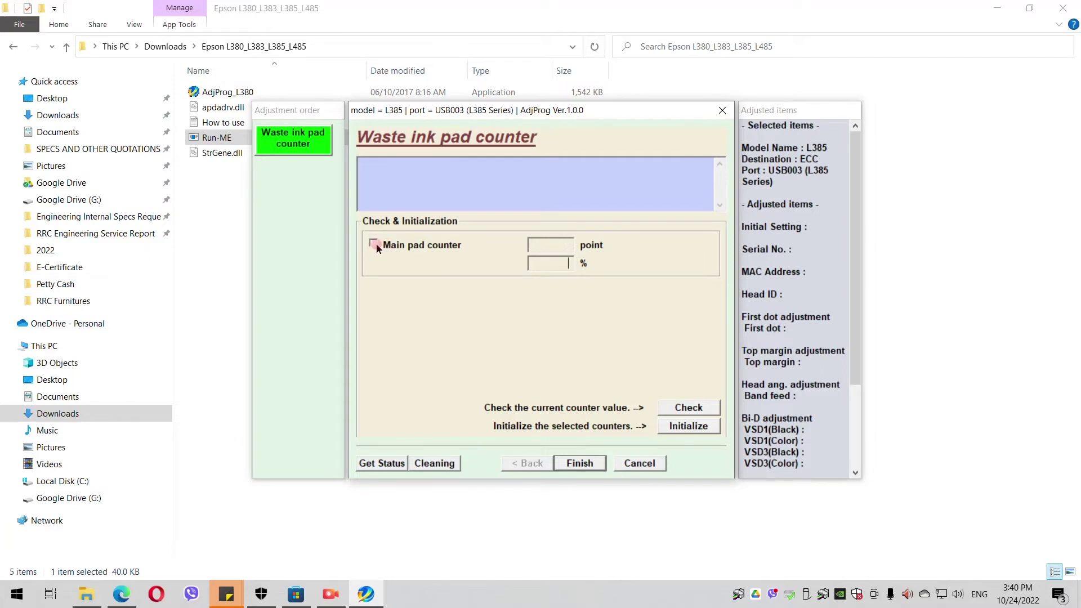
Select the main pad counter and check its current value
{"action": "left_click", "coordinate": [375, 245]}
{"action": "left_click", "coordinate": [685, 407]}
{"action": "left_click", "coordinate": [682, 407]}
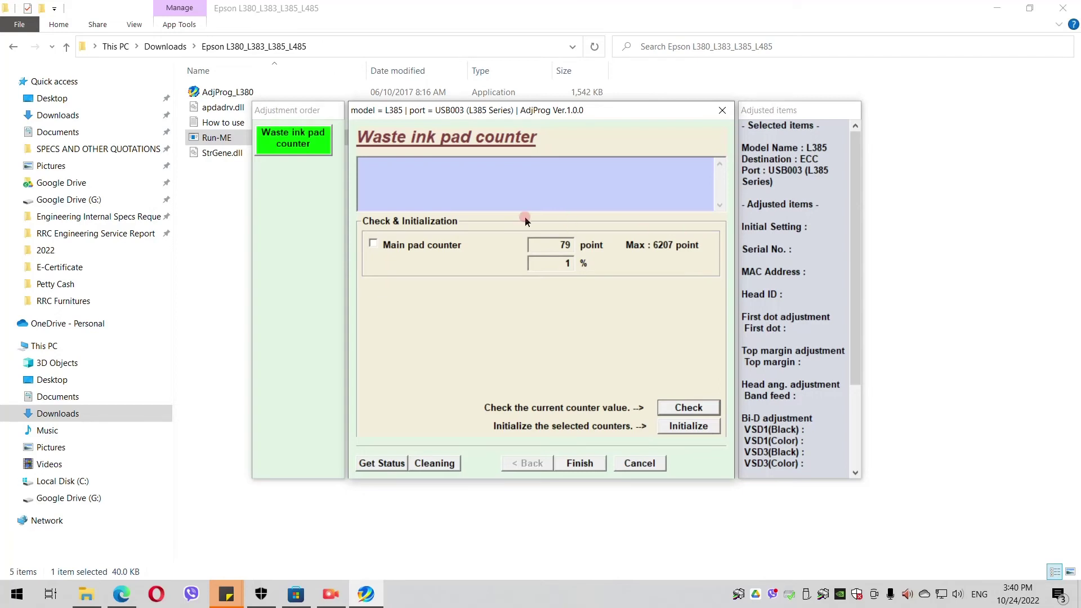
Initialize the main pad counter, accept the confirmation messages, and finish the waste ink pad adjustment
{"action": "left_click", "coordinate": [380, 243]}
{"action": "left_click", "coordinate": [668, 427]}
{"action": "left_click", "coordinate": [667, 427]}
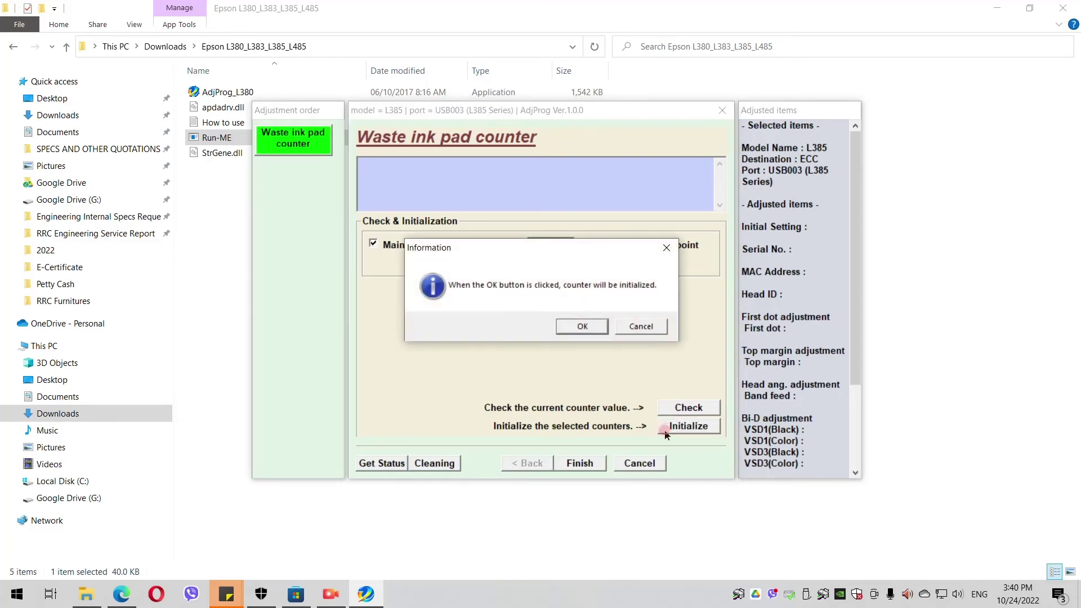
{"action": "left_click", "coordinate": [582, 327]}
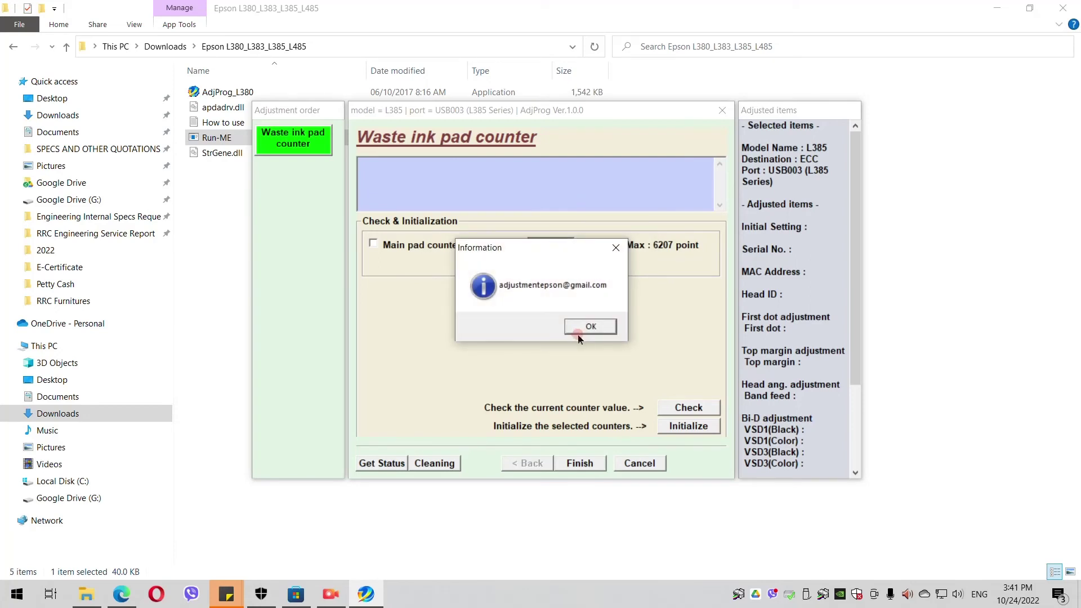
{"action": "left_click", "coordinate": [579, 332]}
{"action": "left_click", "coordinate": [590, 319]}
{"action": "left_click", "coordinate": [589, 318]}
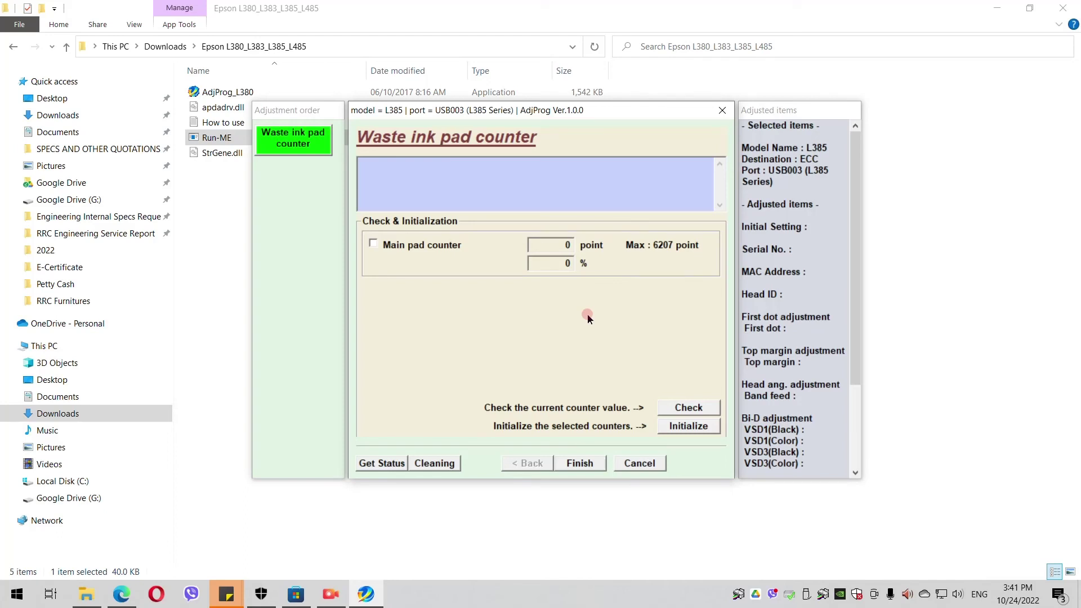
{"action": "left_click", "coordinate": [597, 460]}
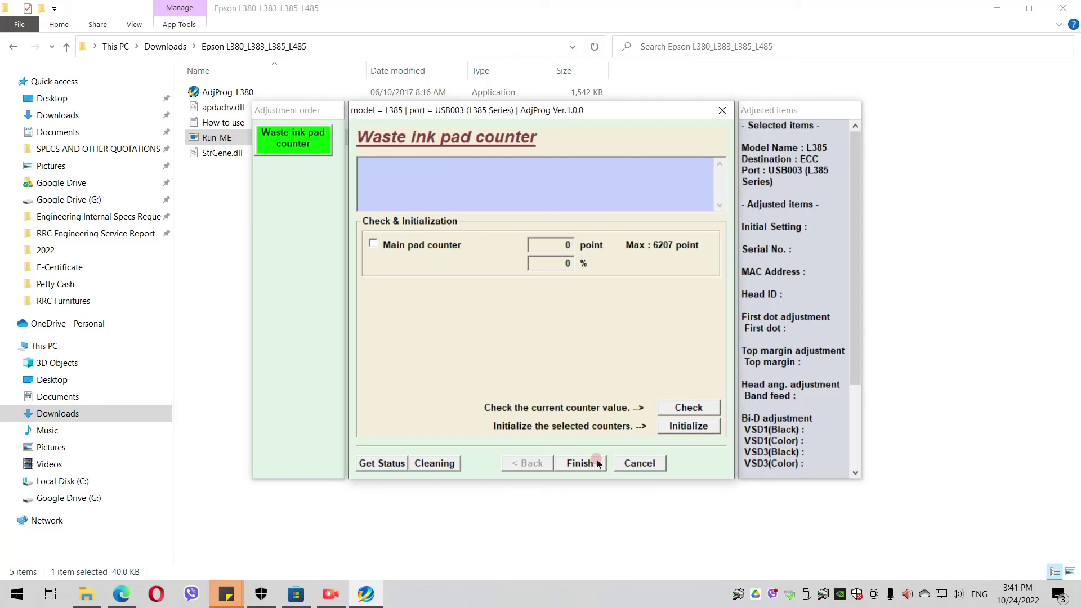